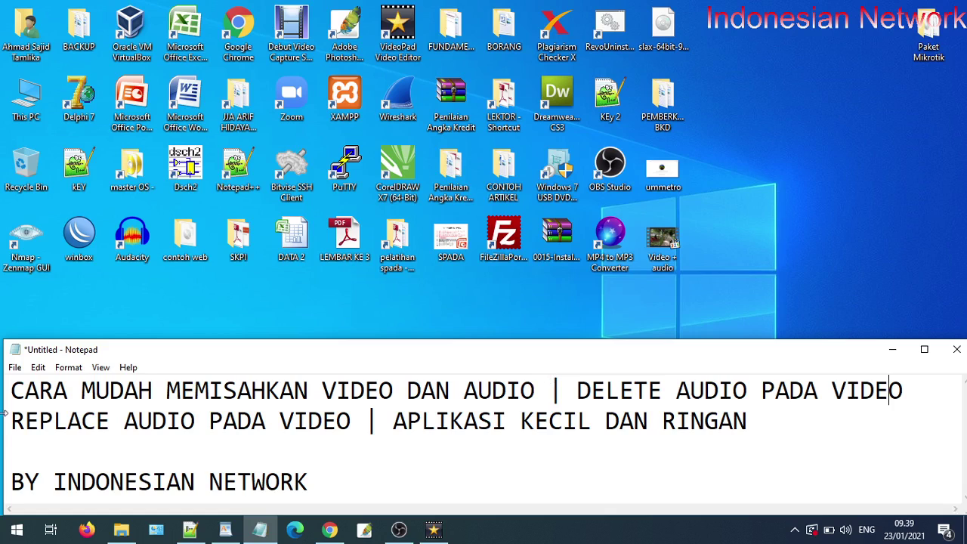
- Minimize the Notepad note and briefly check the empty VideoPad project before returning to the desktop
{"action": "left_click_drag", "start_coordinate": [109, 425], "coordinate": [4, 425]}
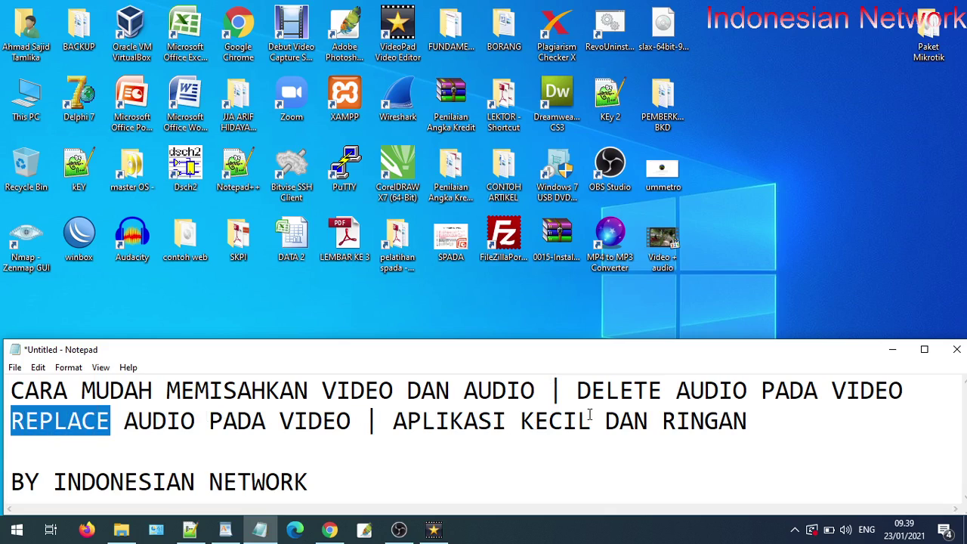
{"action": "left_click", "coordinate": [892, 349]}
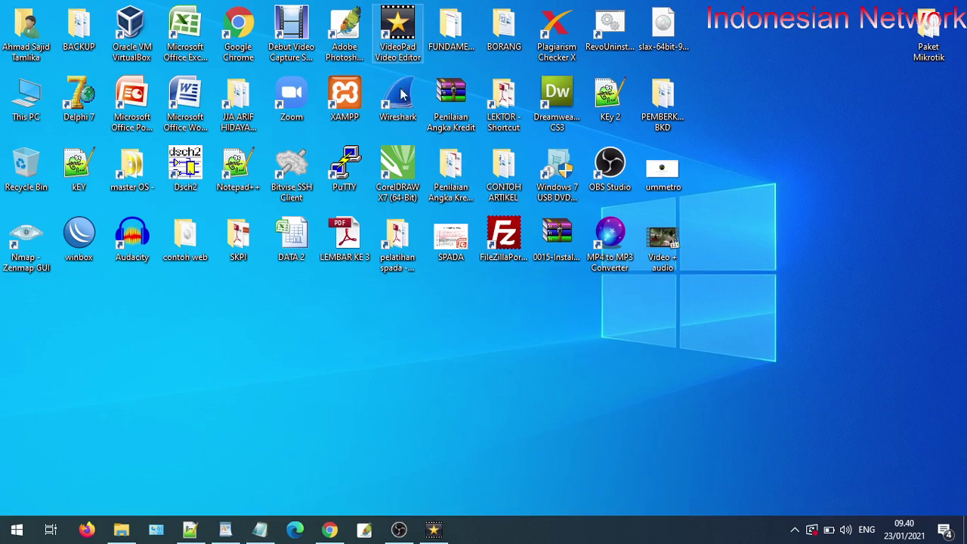
{"action": "left_click", "coordinate": [433, 530]}
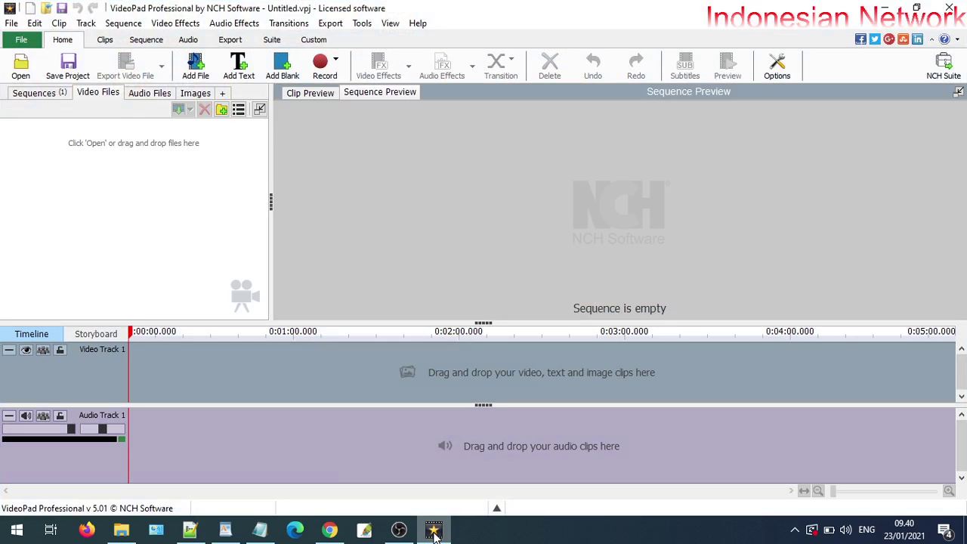
{"action": "left_click", "coordinate": [433, 530]}
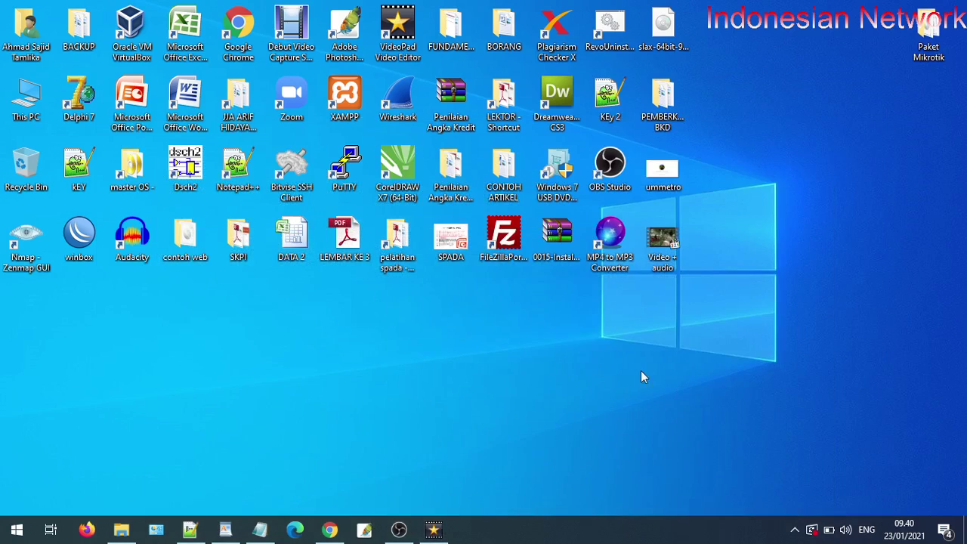
- Move the Video + audio file to an empty area of the desktop and briefly play it in the media player
{"action": "left_click_drag", "start_coordinate": [669, 246], "coordinate": [777, 106]}
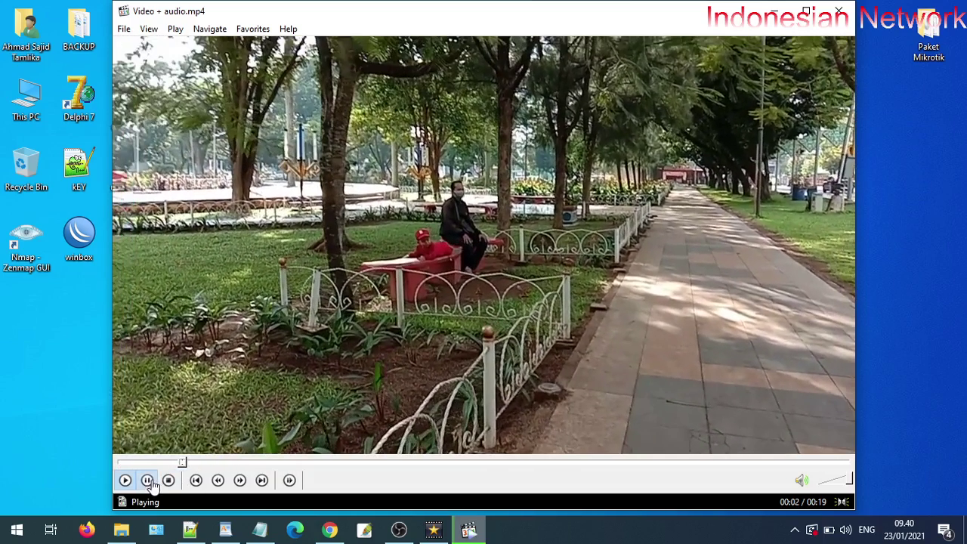
{"action": "left_click", "coordinate": [148, 480]}
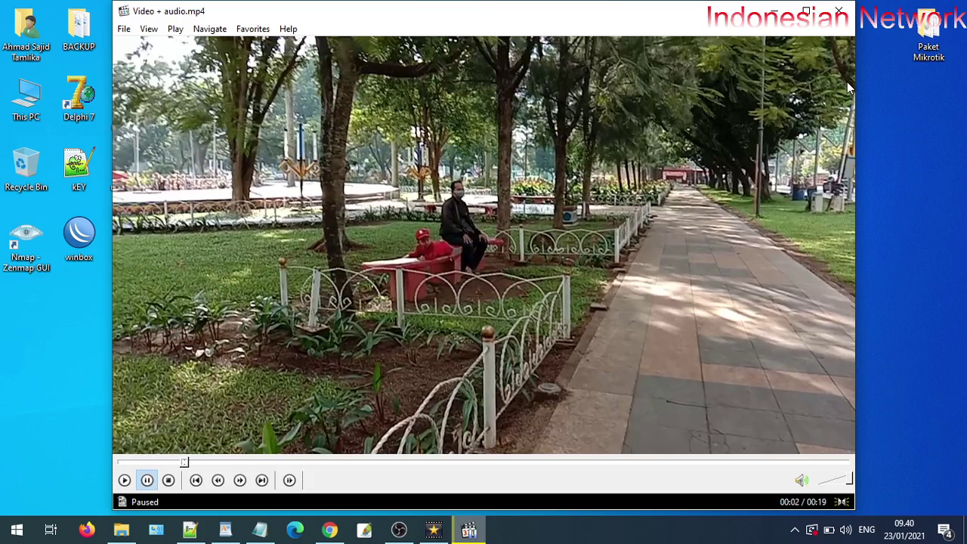
{"action": "left_click", "coordinate": [839, 12]}
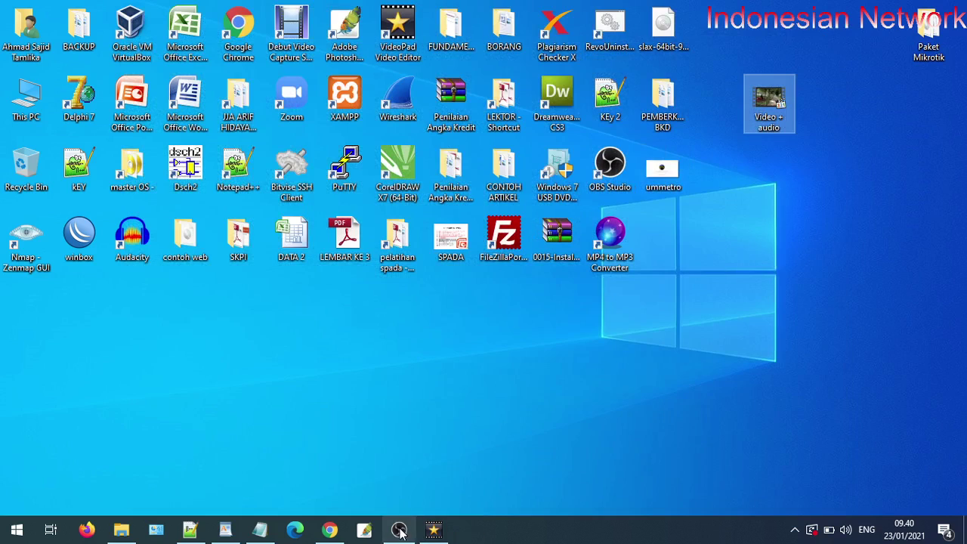
- Switch to VideoPad and import the Video + audio file from the Desktop into the project
{"action": "left_click", "coordinate": [434, 530]}
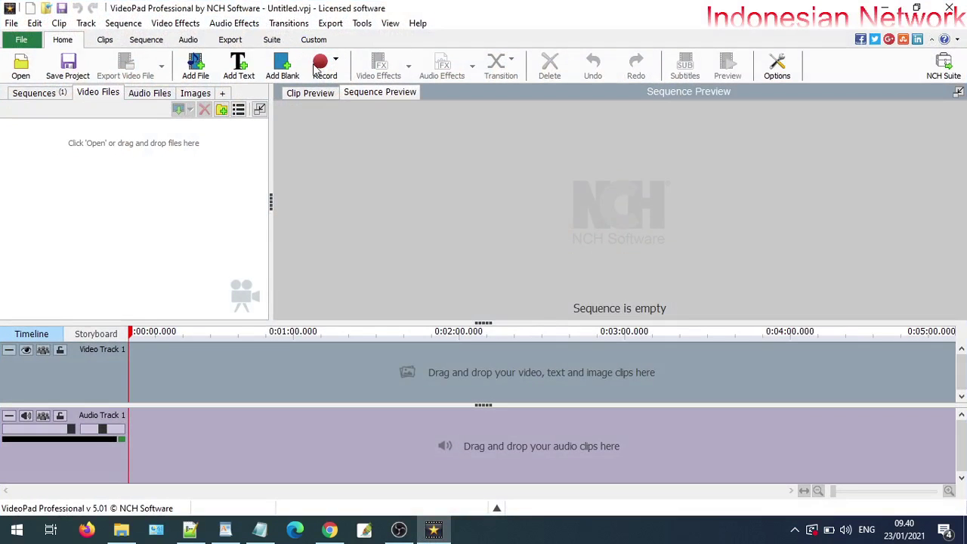
{"action": "left_click", "coordinate": [195, 69]}
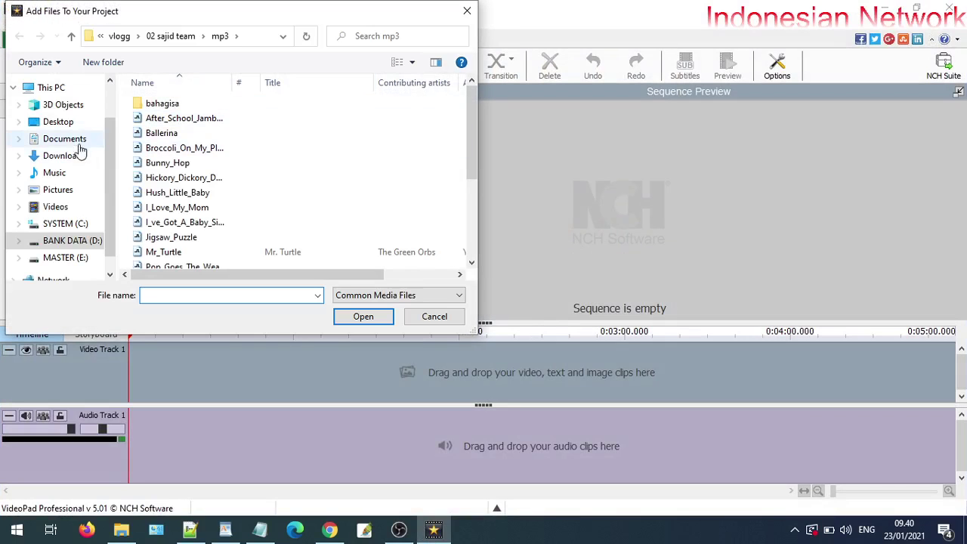
{"action": "left_click", "coordinate": [73, 122]}
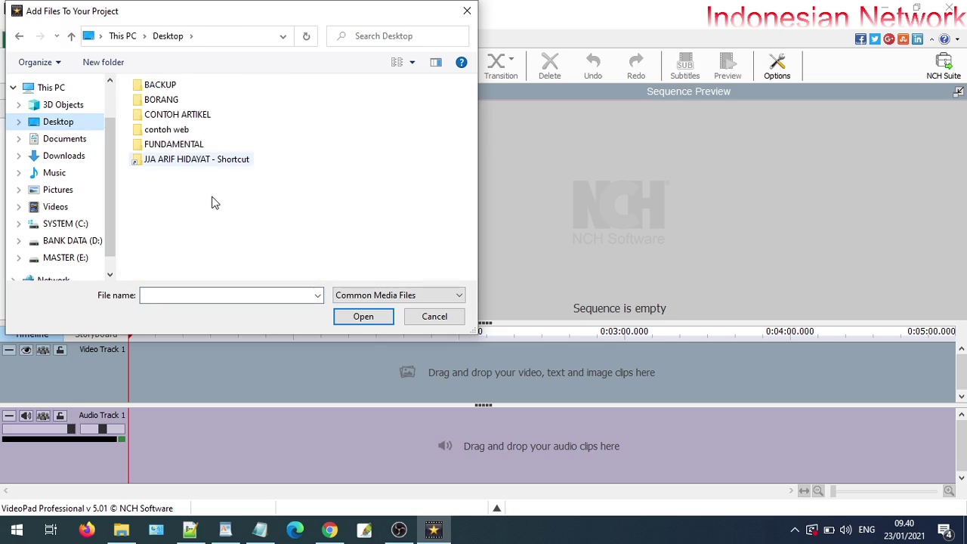
{"action": "double_click", "coordinate": [340, 102]}
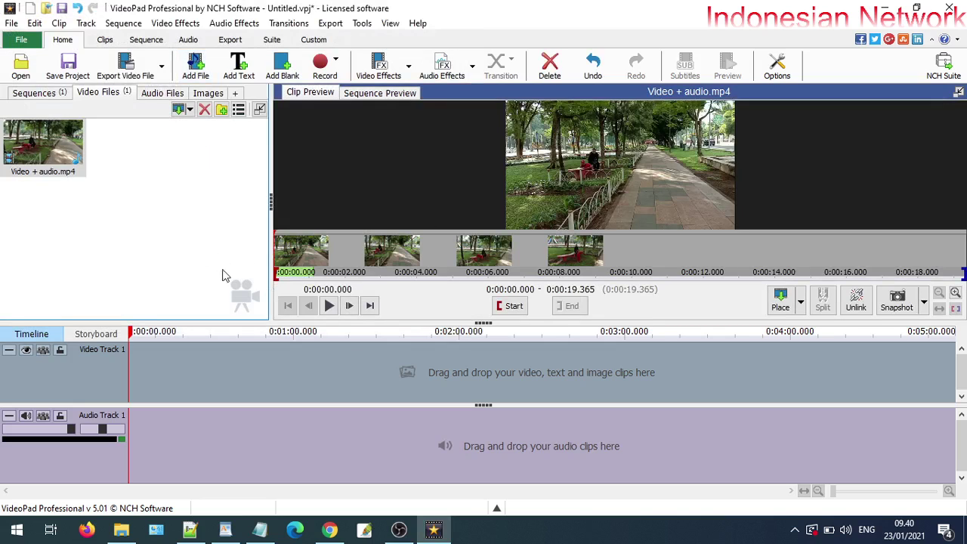
- Place the Video + audio.mp4 clip at the start of Video Track 1 and select it
{"action": "left_click_drag", "start_coordinate": [75, 168], "coordinate": [138, 363]}
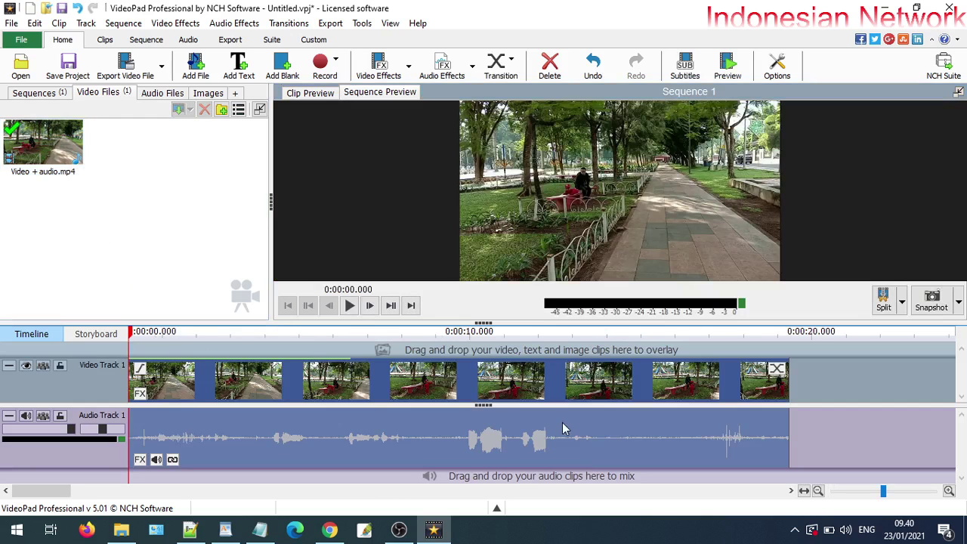
{"action": "left_click", "coordinate": [844, 435]}
{"action": "left_click", "coordinate": [483, 390]}
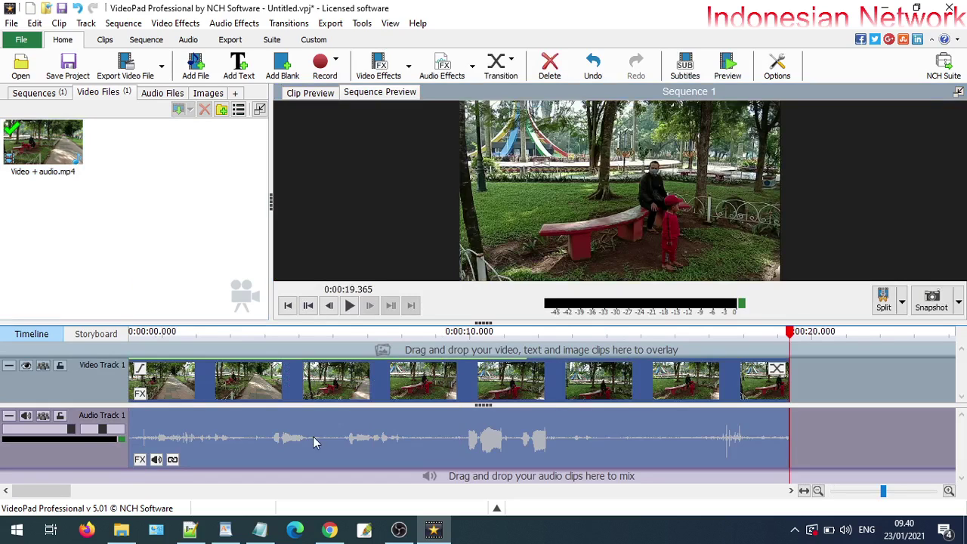
{"action": "right_click", "coordinate": [460, 438]}
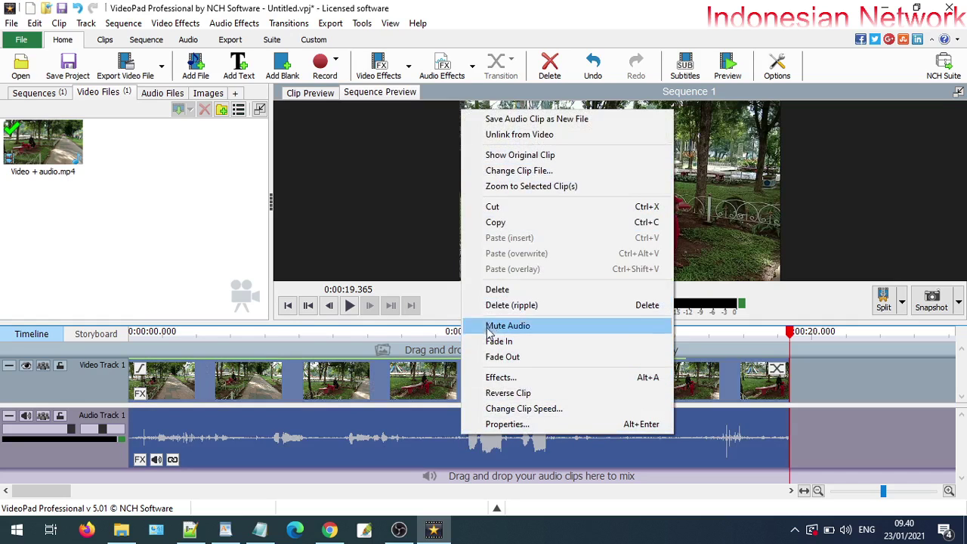
{"action": "left_click", "coordinate": [848, 382]}
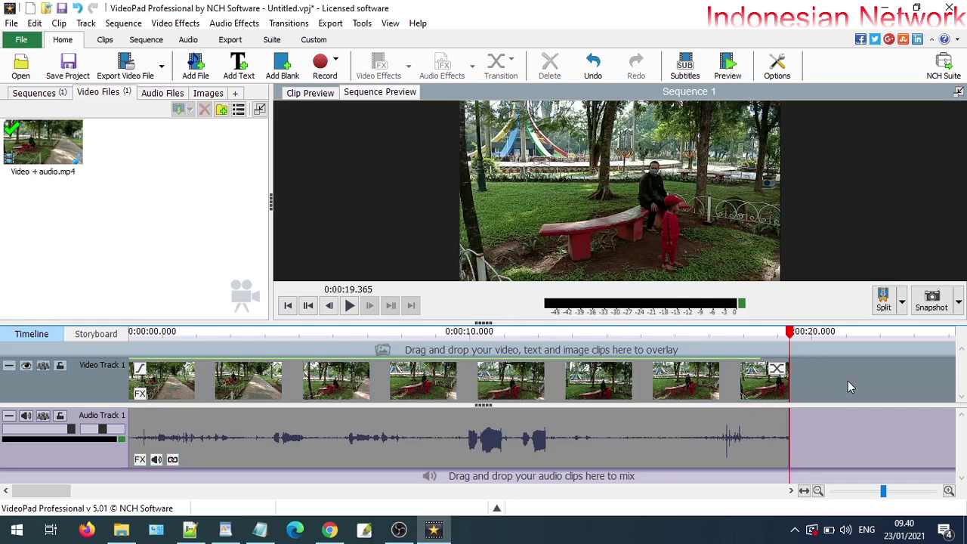
{"action": "right_click", "coordinate": [715, 388]}
{"action": "left_click", "coordinate": [786, 420]}
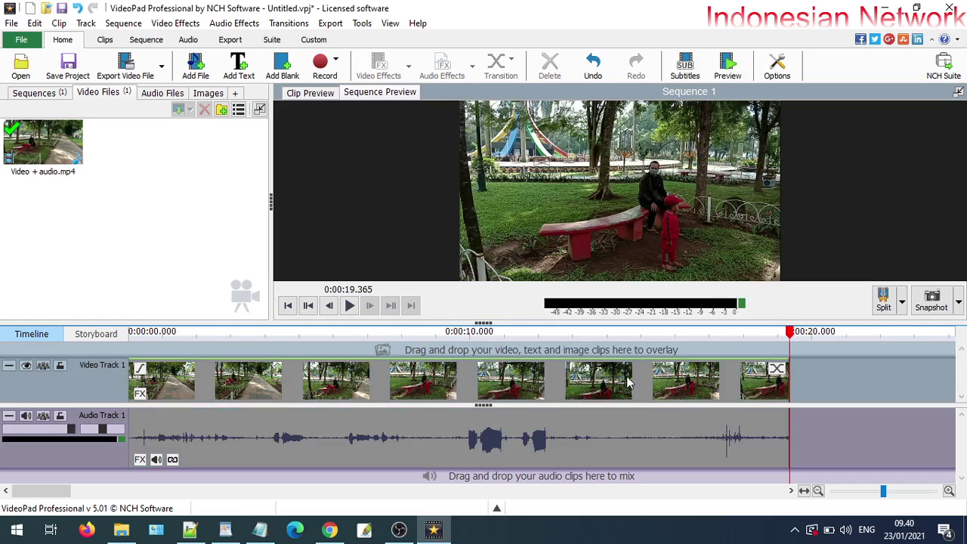
- Unlink the video clip from its audio and delete the separated audio clip from Audio Track 1
{"action": "right_click", "coordinate": [598, 388]}
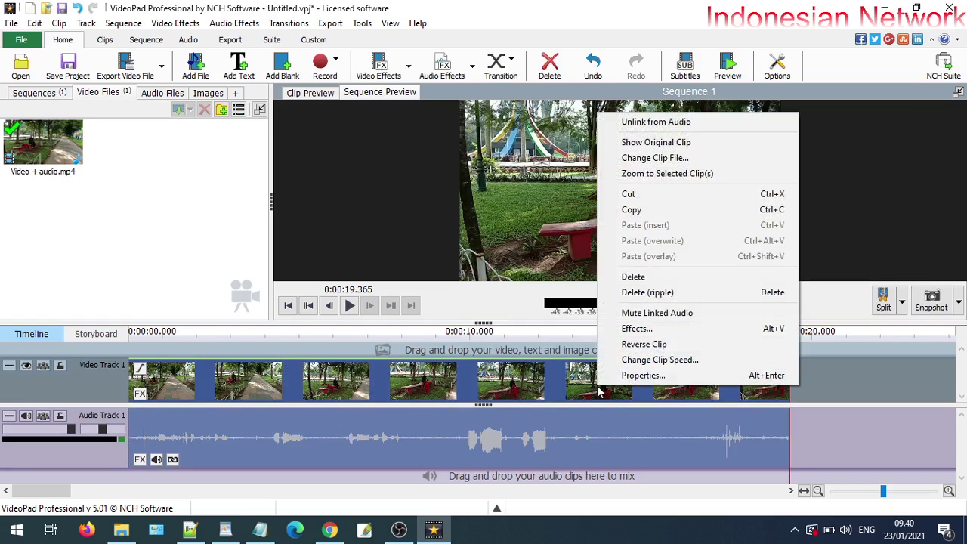
{"action": "left_click", "coordinate": [631, 122]}
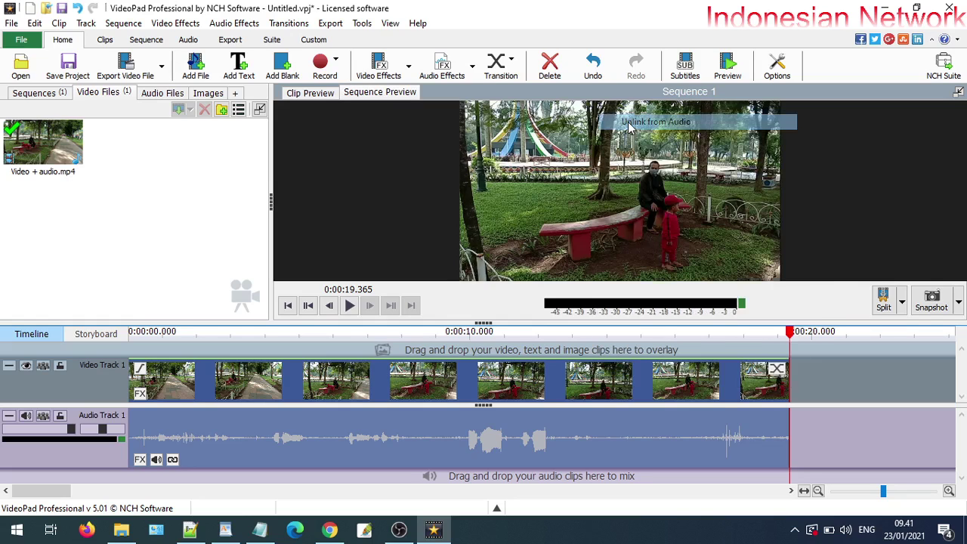
{"action": "left_click", "coordinate": [830, 432]}
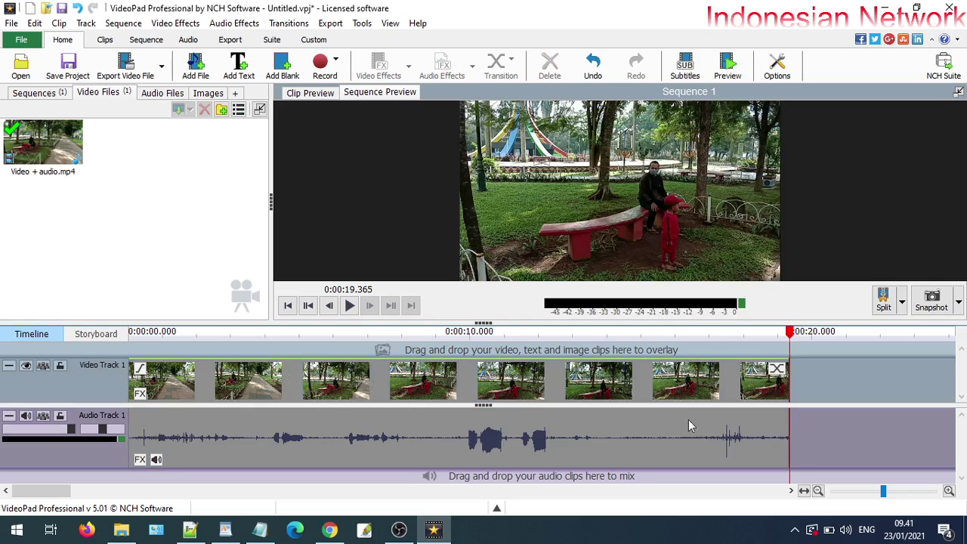
{"action": "right_click", "coordinate": [385, 438]}
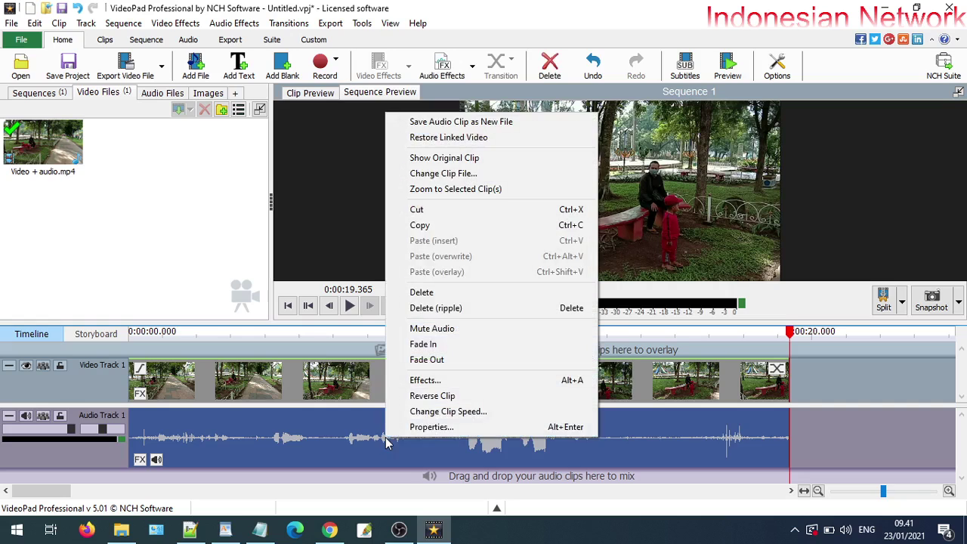
{"action": "left_click", "coordinate": [436, 294]}
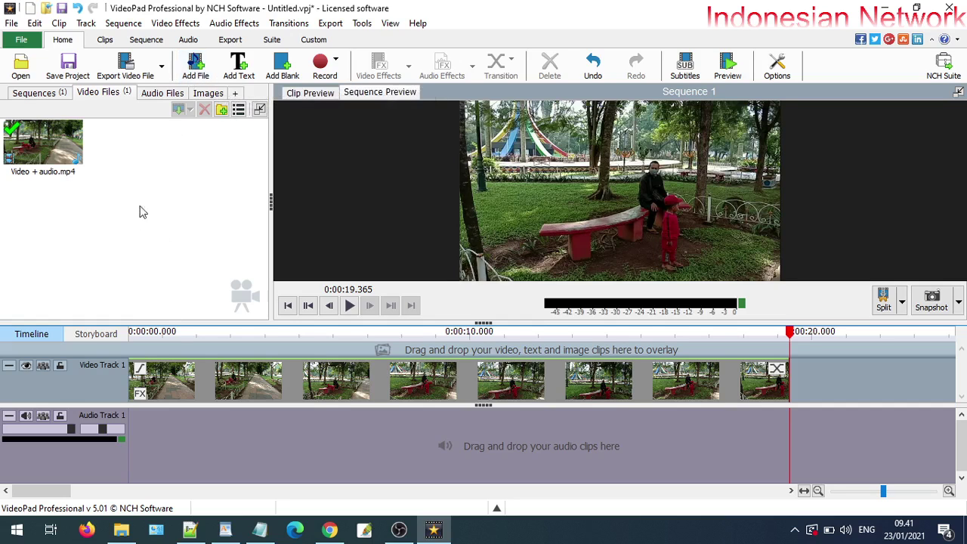
- Start adding a file to the project and browse to the vlogg folder on the BANK DATA (D:) drive
{"action": "left_click", "coordinate": [197, 69]}
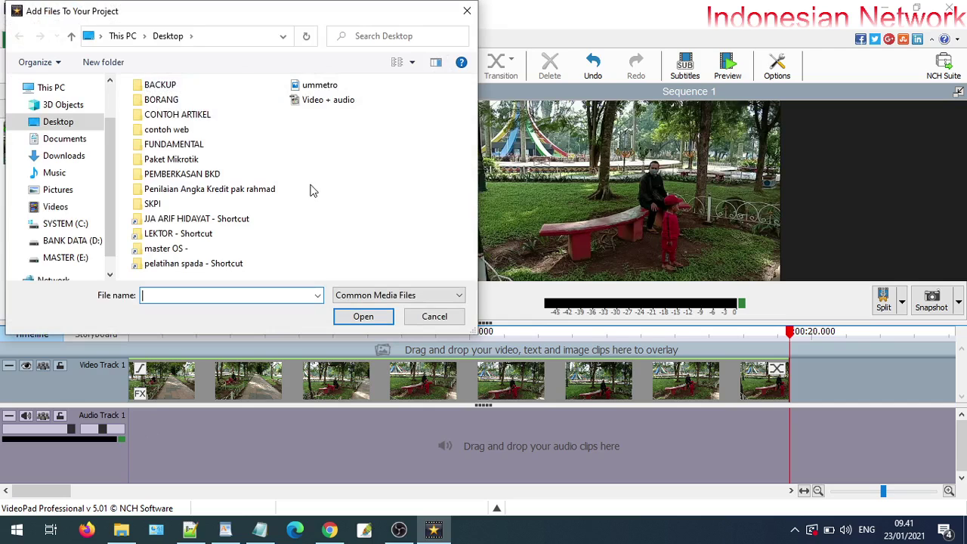
{"action": "left_click", "coordinate": [70, 240]}
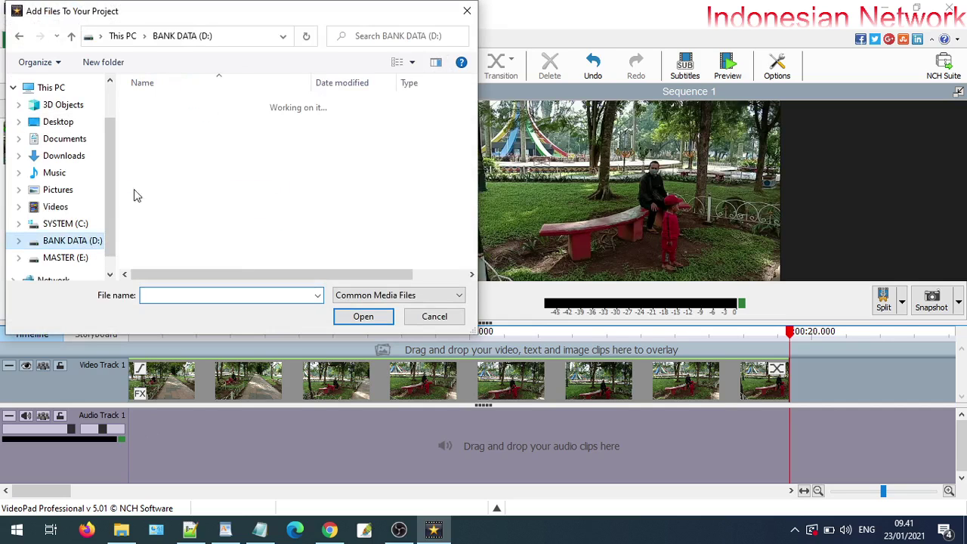
{"action": "left_click", "coordinate": [97, 255]}
{"action": "scroll", "coordinate": [157, 228], "scroll_direction": "down", "scroll_amount": 5}
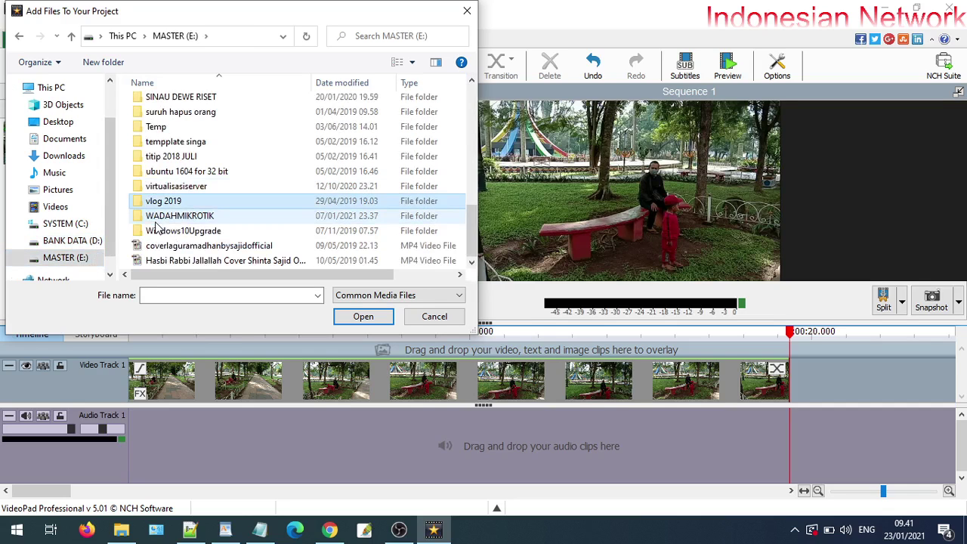
{"action": "double_click", "coordinate": [164, 201]}
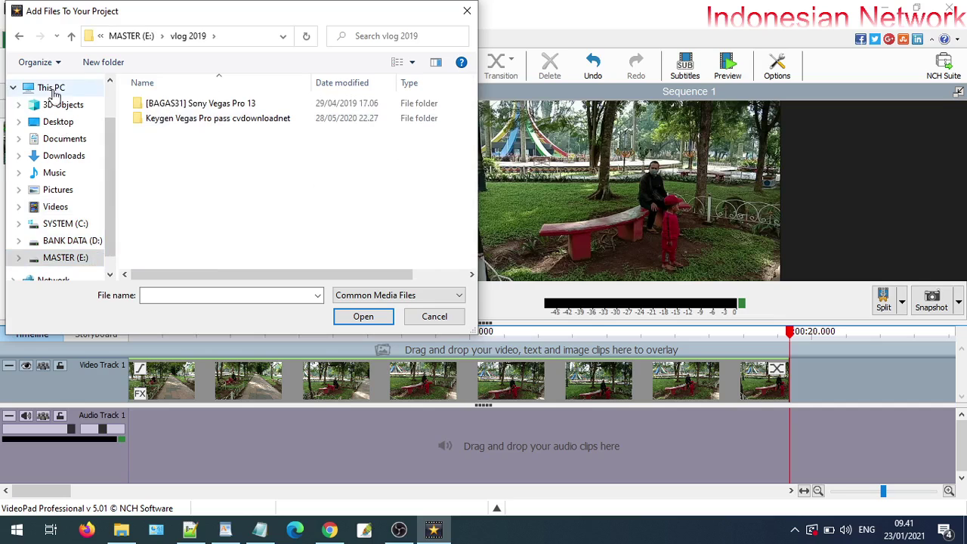
{"action": "left_click", "coordinate": [72, 240]}
{"action": "left_click", "coordinate": [142, 223]}
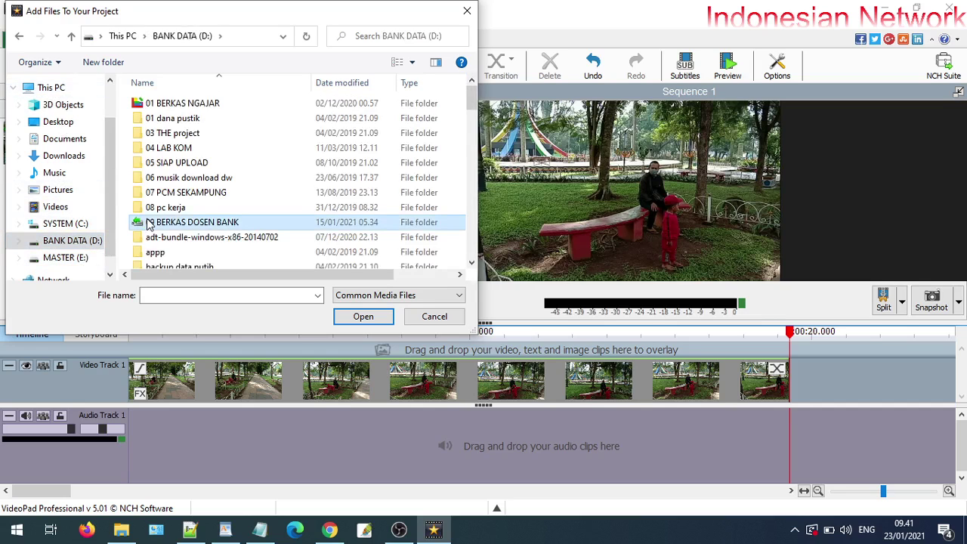
{"action": "type", "text": "vl"}
{"action": "key", "text": "Return"}
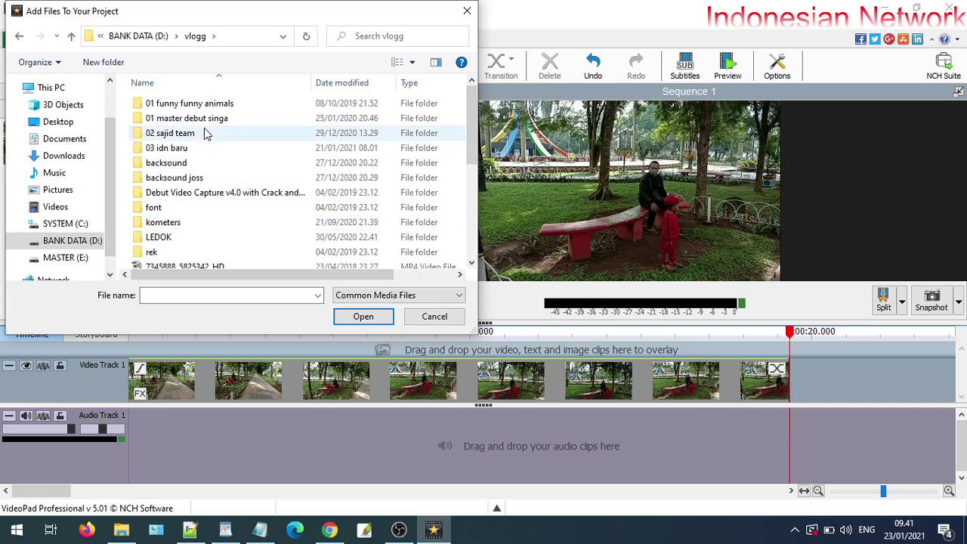
- Import the Ballerina audio file from the mp3 subfolder of the 02 team folder
{"action": "left_click", "coordinate": [179, 139]}
{"action": "double_click", "coordinate": [182, 143]}
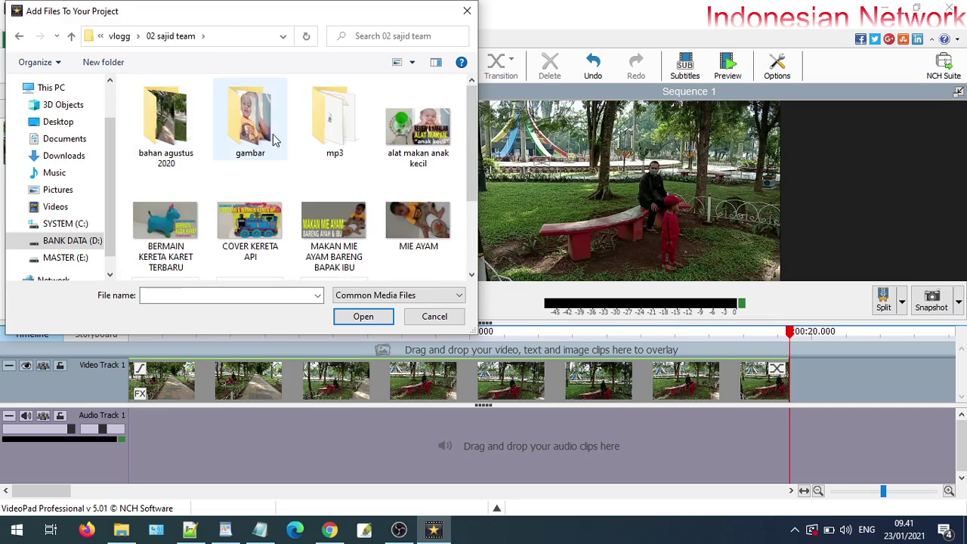
{"action": "double_click", "coordinate": [310, 121]}
{"action": "left_click", "coordinate": [162, 133]}
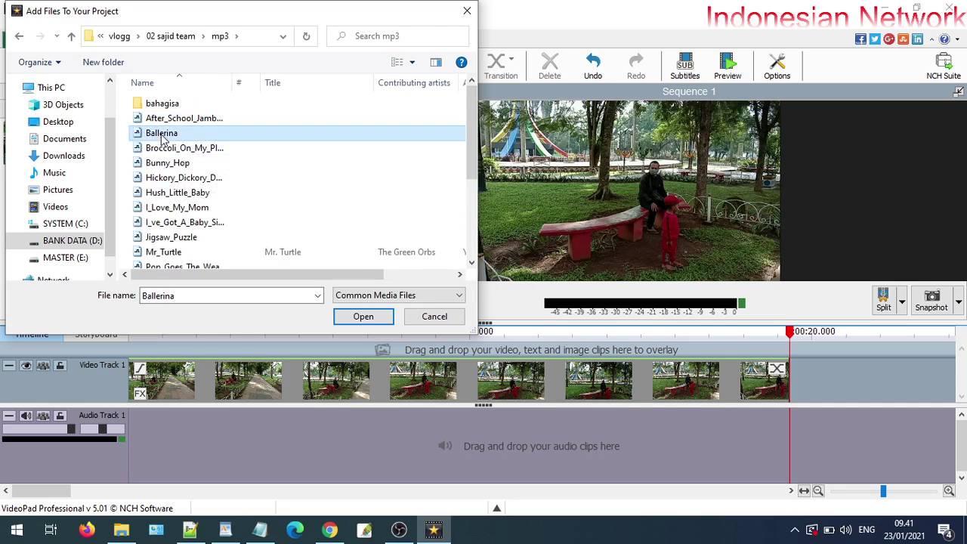
{"action": "left_click", "coordinate": [362, 316]}
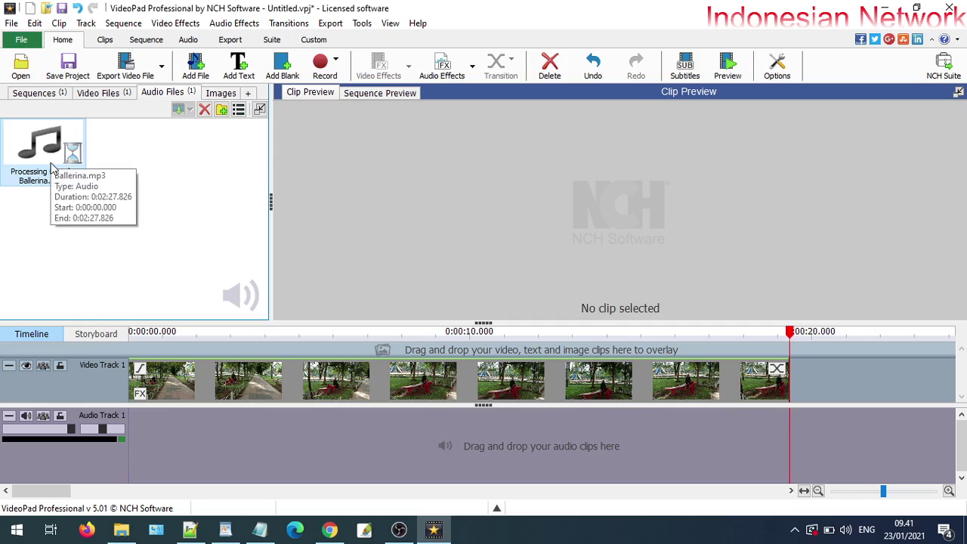
- Place Ballerina.mp3 at the start of Audio Track 1 and trim its end to match the end of the video clip
{"action": "left_click_drag", "start_coordinate": [84, 169], "coordinate": [133, 432]}
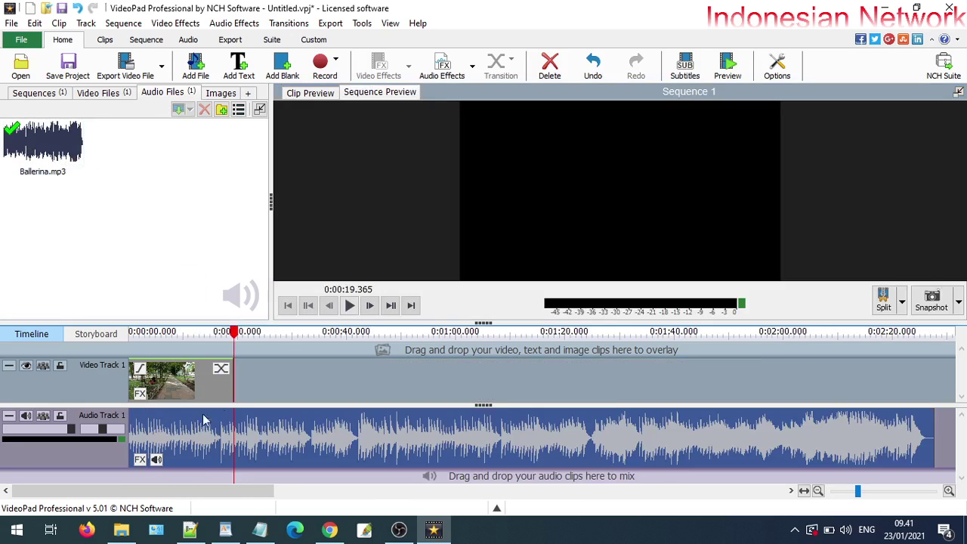
{"action": "left_click_drag", "start_coordinate": [935, 438], "coordinate": [234, 429]}
- Apply a fade-out to the trimmed Ballerina clip on Audio Track 1
{"action": "right_click", "coordinate": [216, 432]}
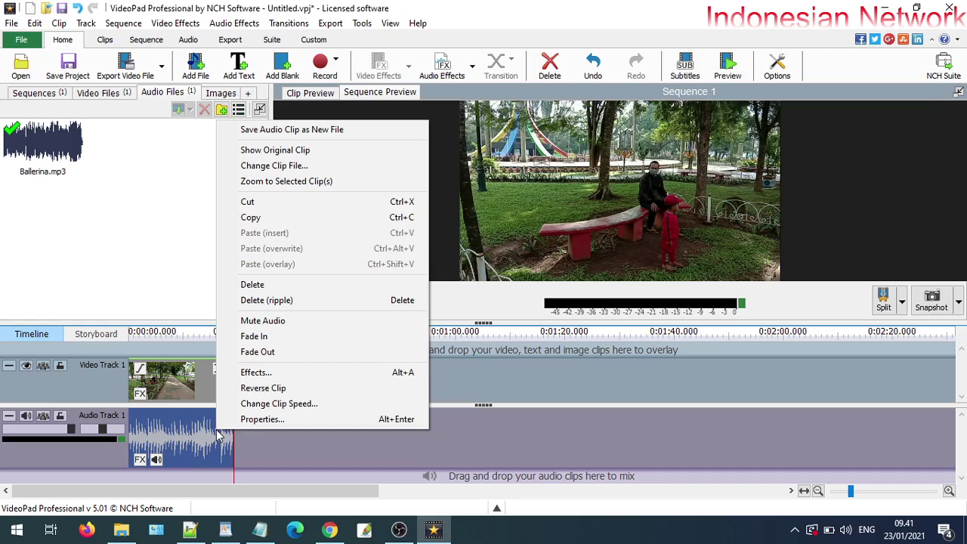
{"action": "left_click", "coordinate": [242, 347]}
{"action": "left_click", "coordinate": [461, 287]}
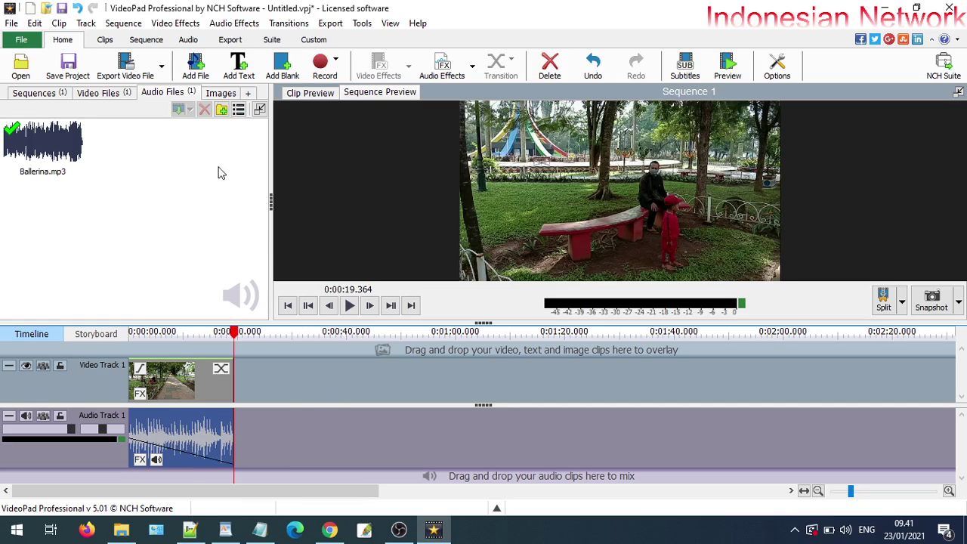
- Export the sequence as Untitled.mp4 to D:\HASIL VIDEO RECORDER 2020 at 1280 x 720 and 24 fps
{"action": "left_click", "coordinate": [126, 76]}
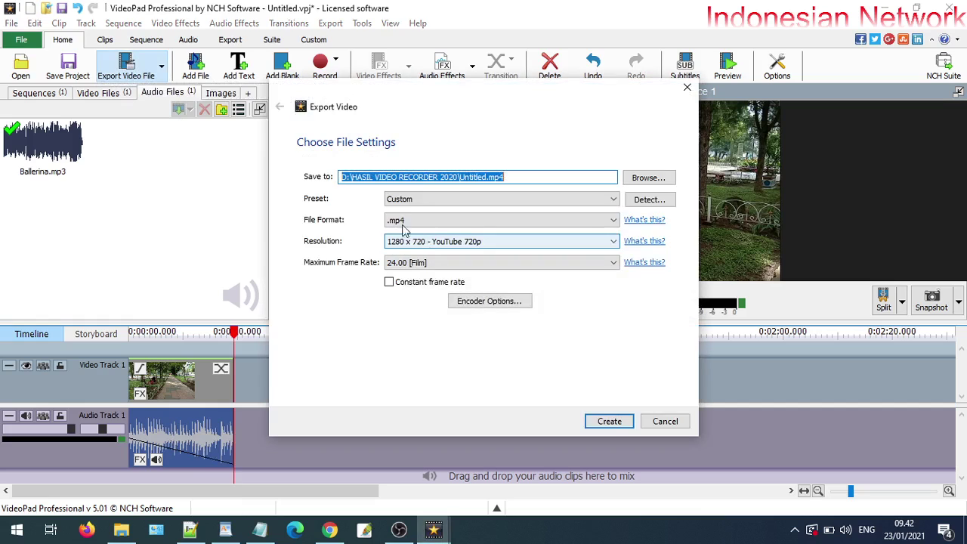
{"action": "left_click", "coordinate": [484, 178]}
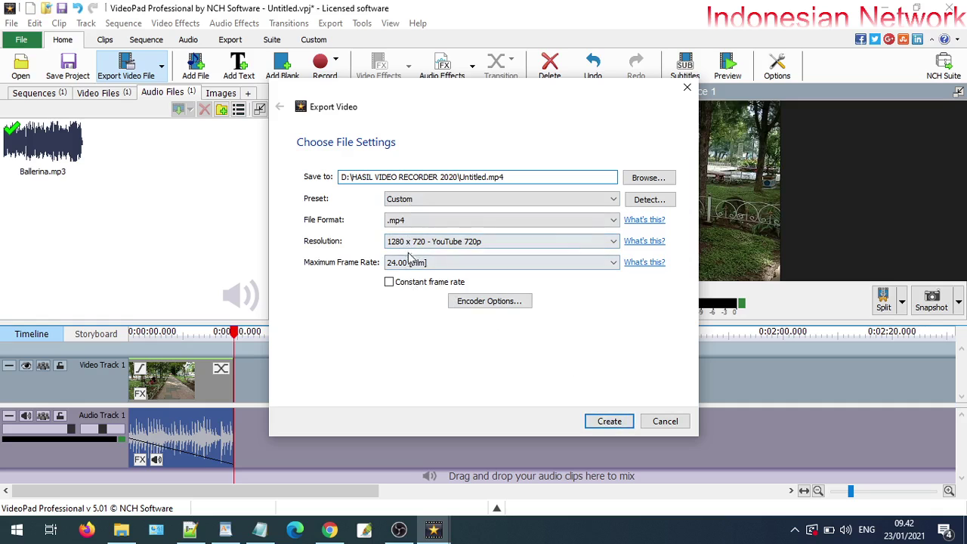
{"action": "left_click", "coordinate": [609, 421]}
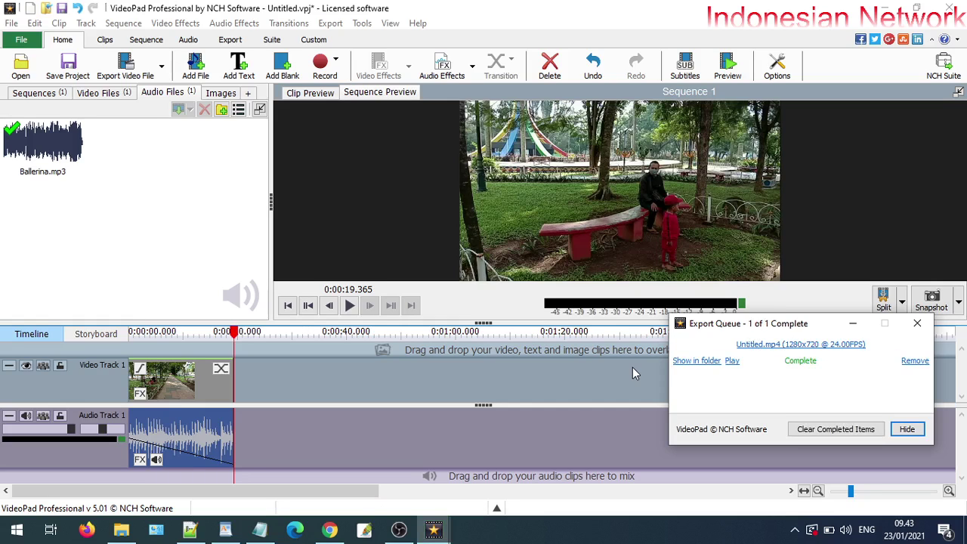
- Show the exported Untitled video in its folder and open it in the media player
{"action": "left_click", "coordinate": [696, 361]}
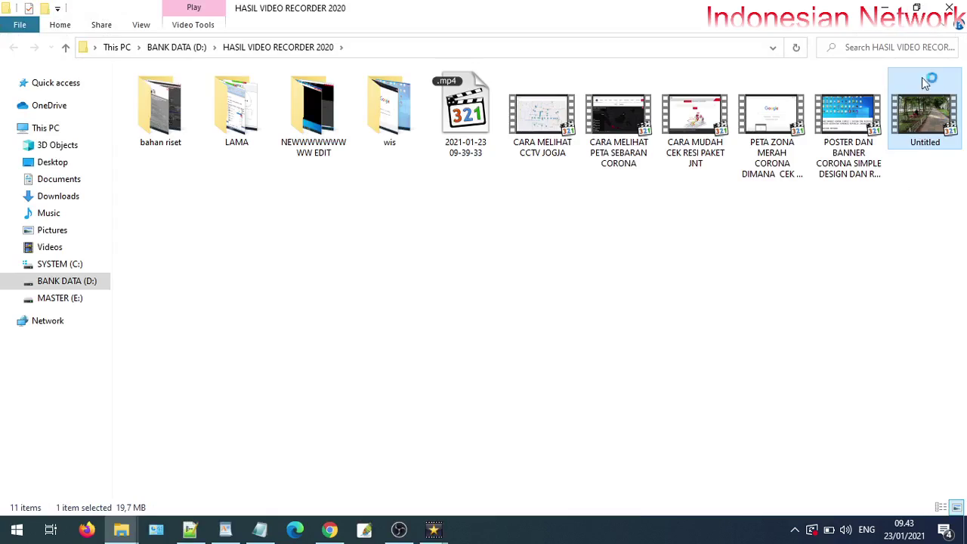
{"action": "left_click", "coordinate": [882, 10]}
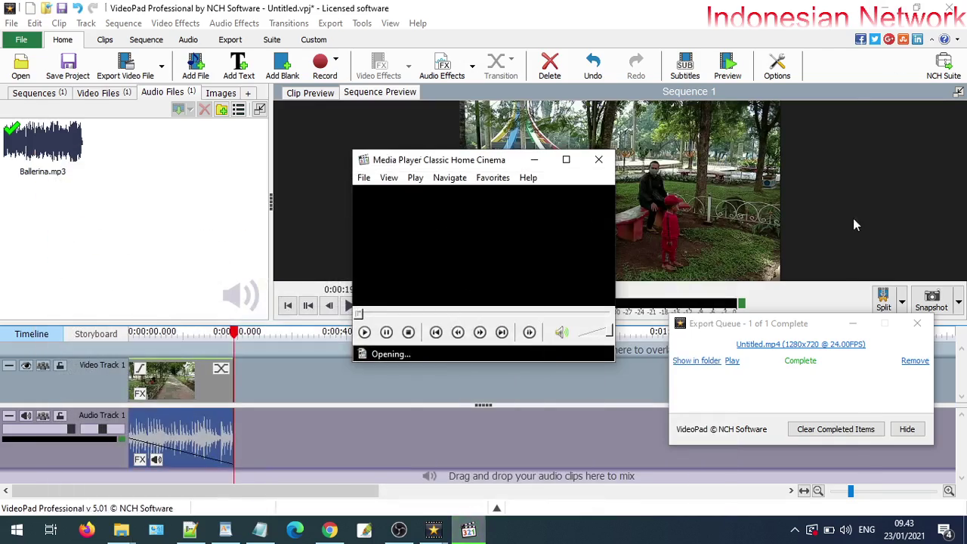